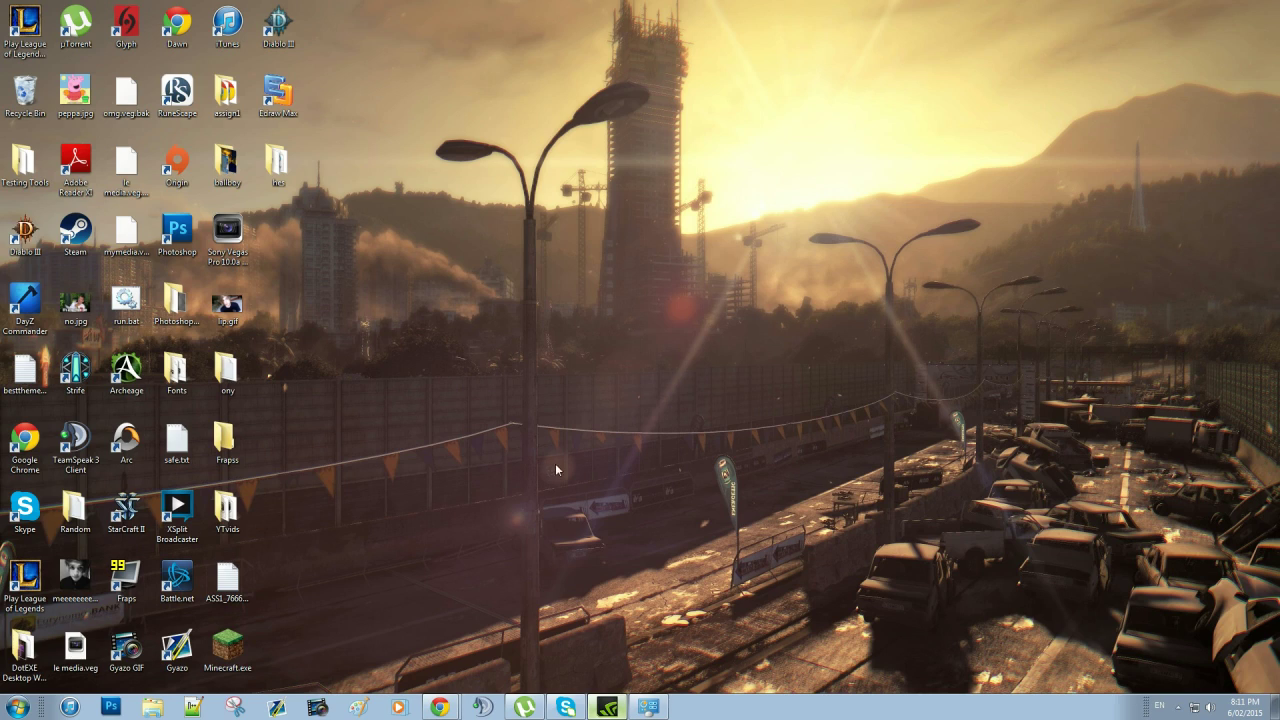
# Open NVIDIA GeForce Experience and check the installed graphics driver's status.
pyautogui.click(607, 707)
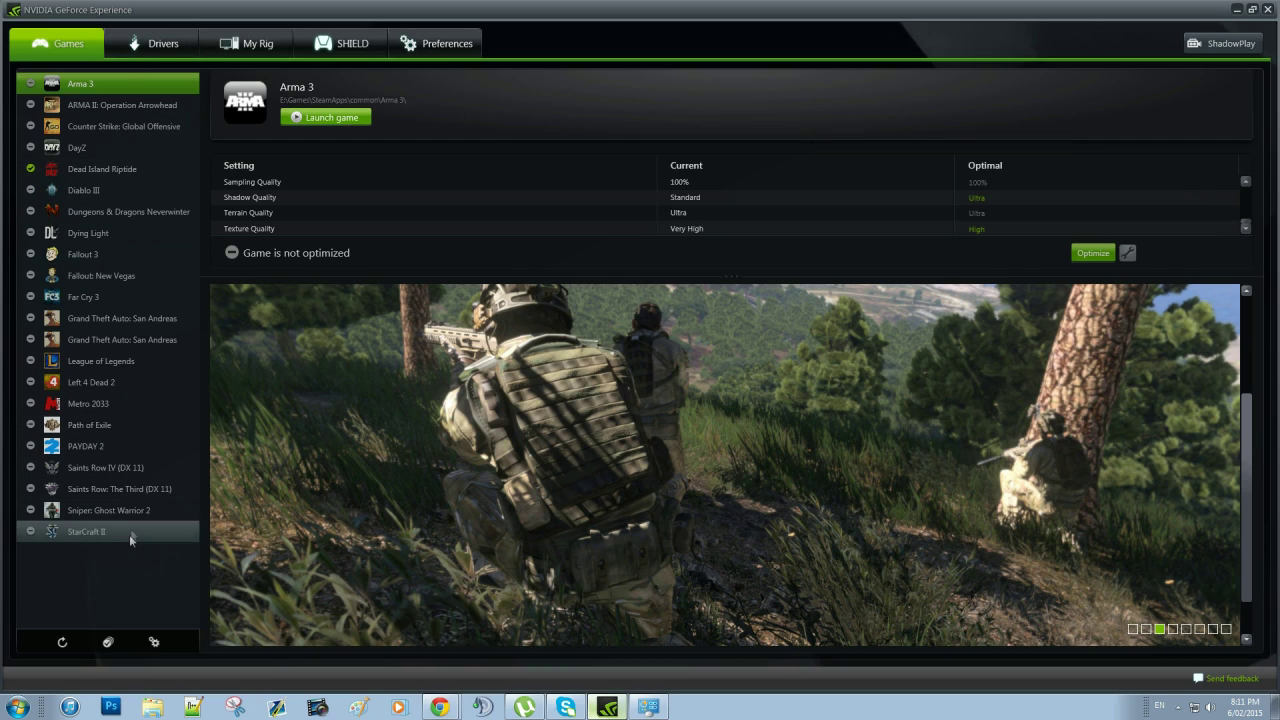
pyautogui.click(163, 44)
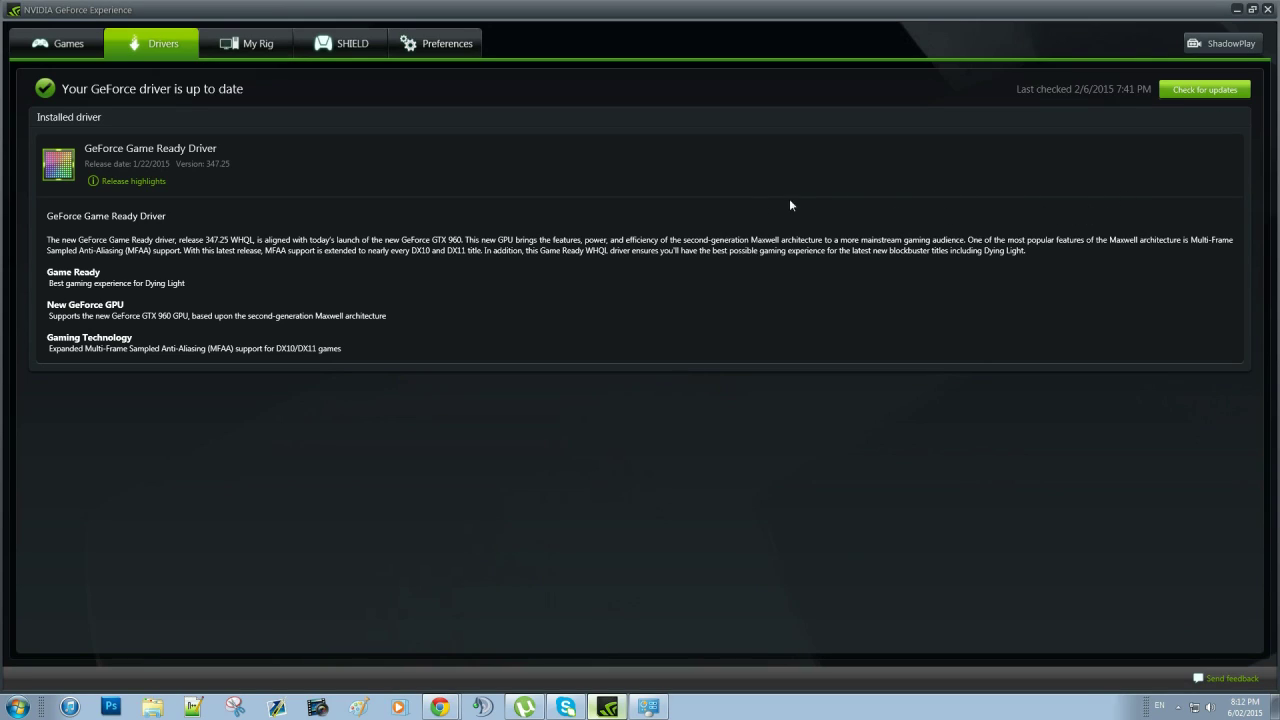
# Review the rig's specifications and its readiness for game optimization, GameStream, ShadowPlay and LED Visualizer.
pyautogui.click(265, 53)
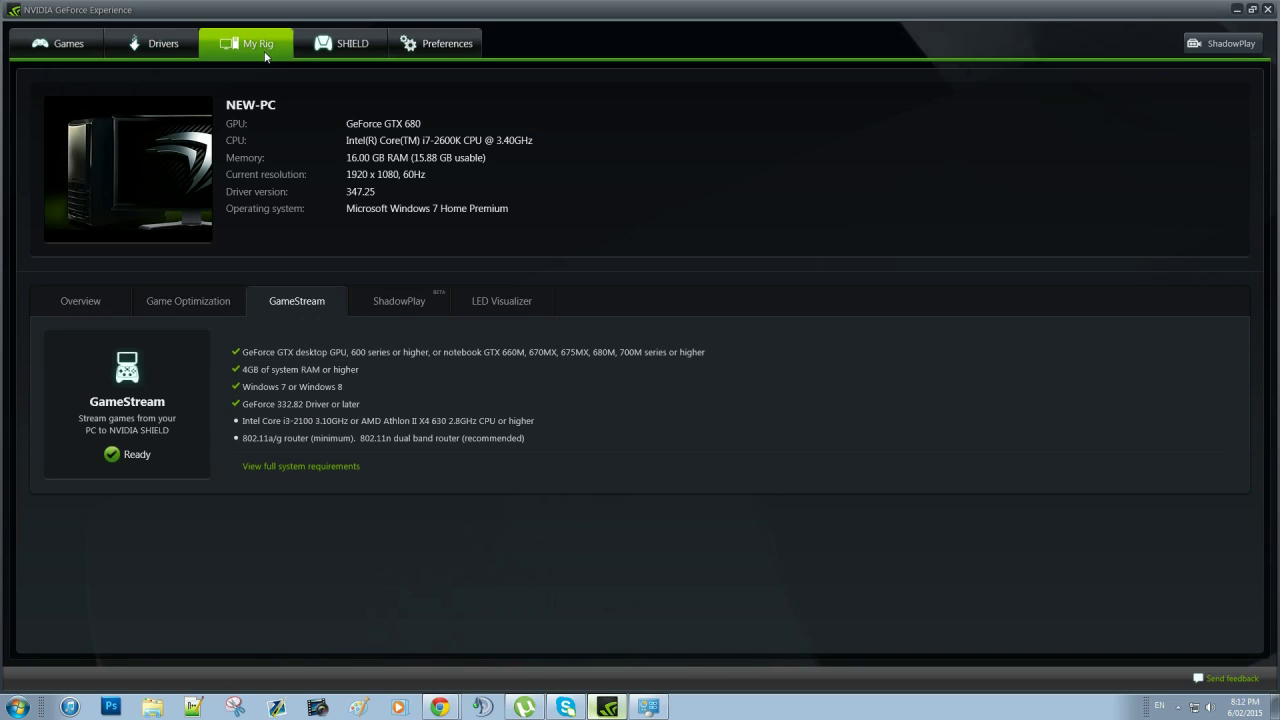
pyautogui.click(80, 300)
pyautogui.click(188, 300)
pyautogui.click(305, 296)
pyautogui.click(400, 299)
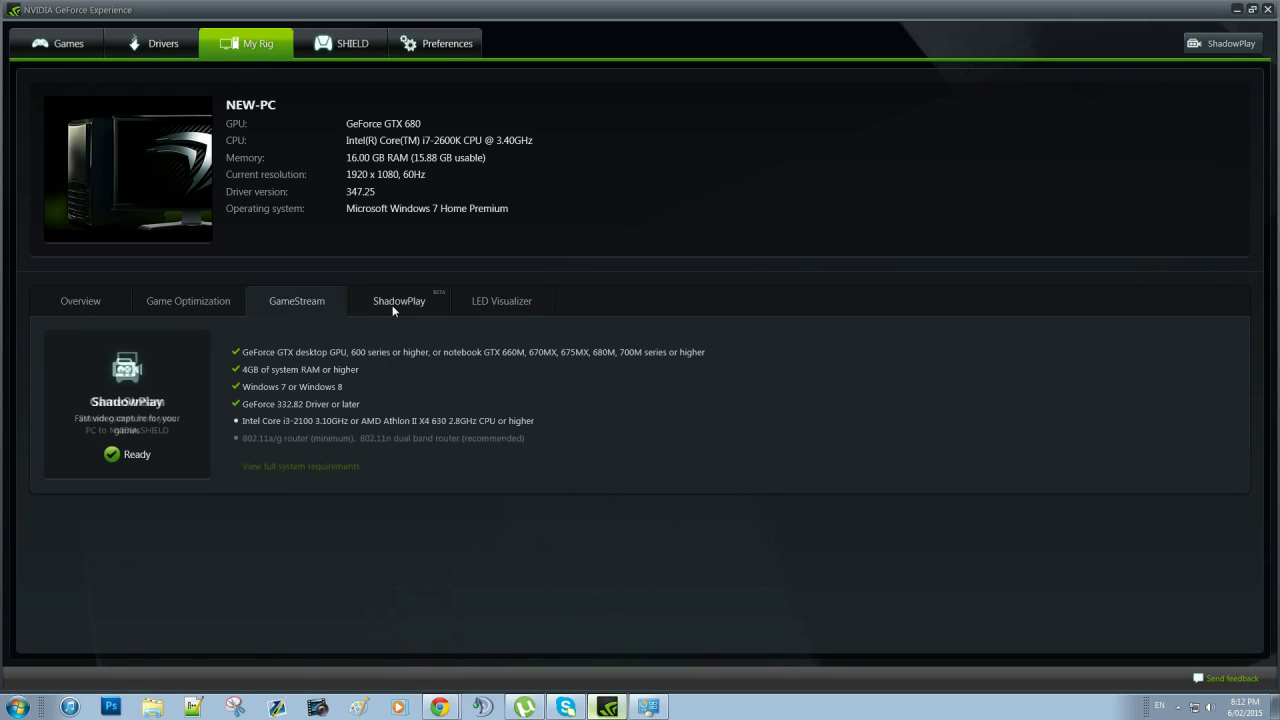
pyautogui.click(481, 309)
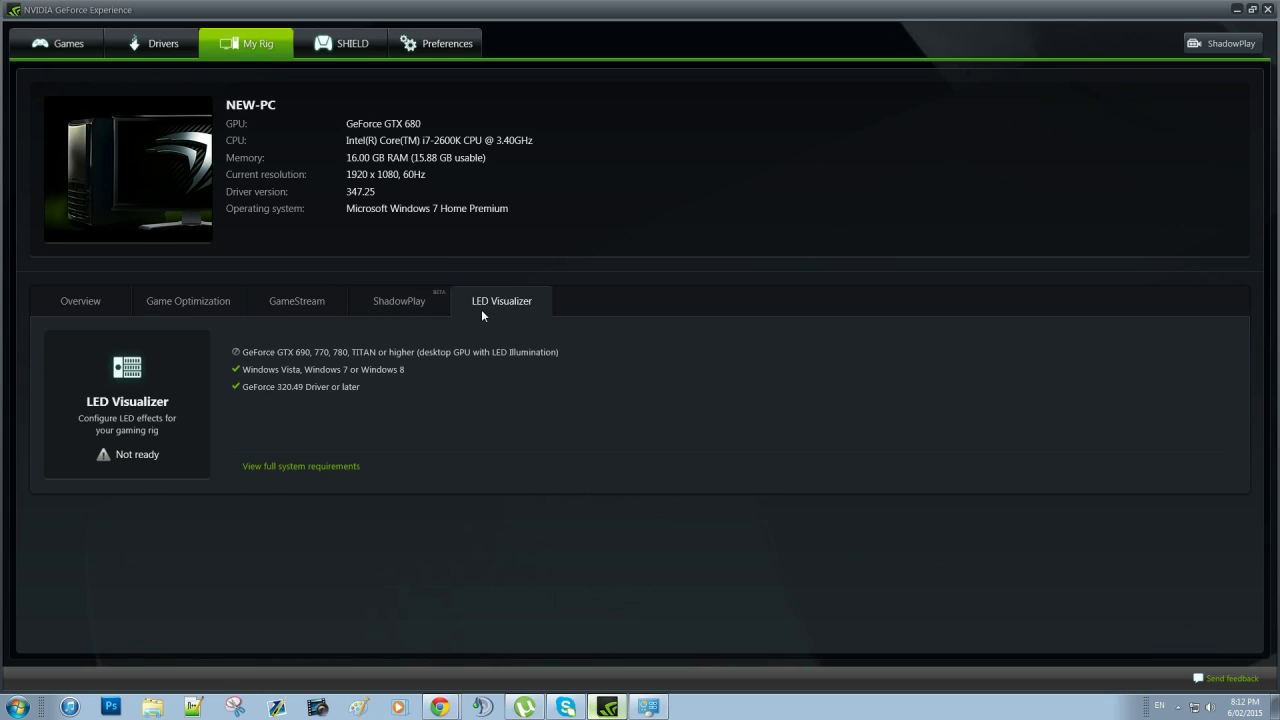
# Look over the SHIELD streaming page and the General and Games preferences, including the list of detected games.
pyautogui.click(338, 50)
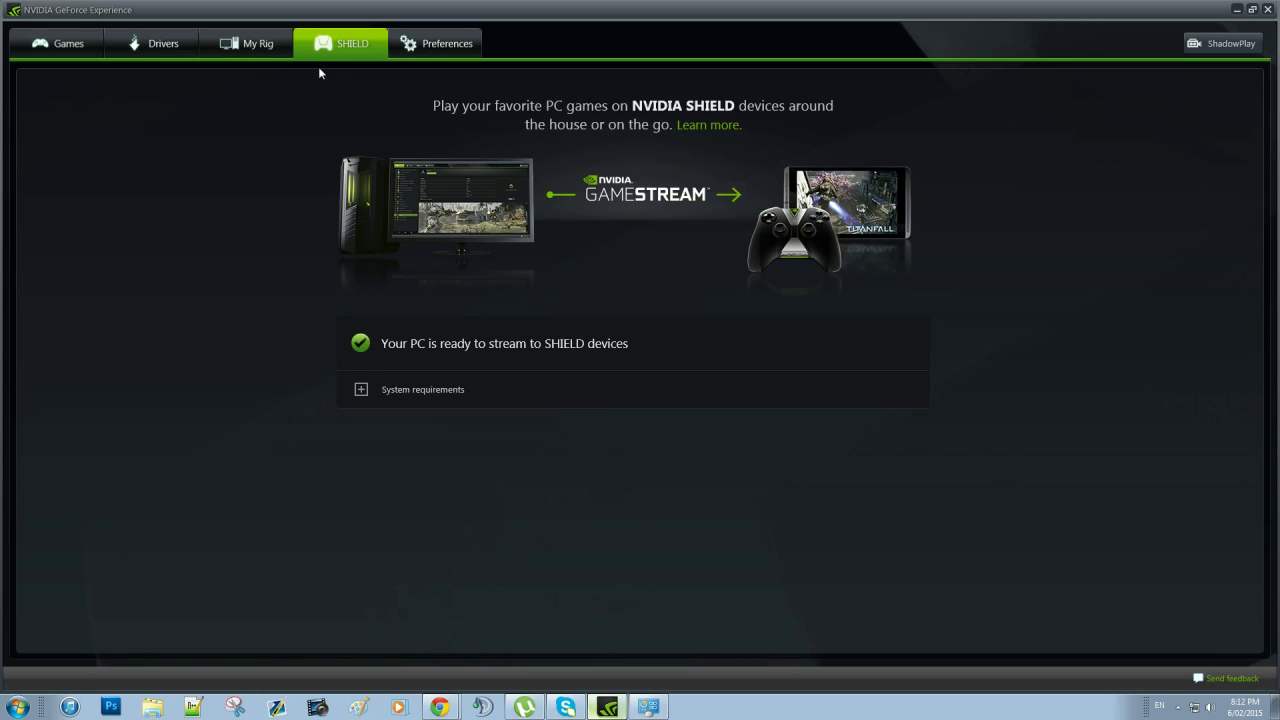
pyautogui.click(417, 48)
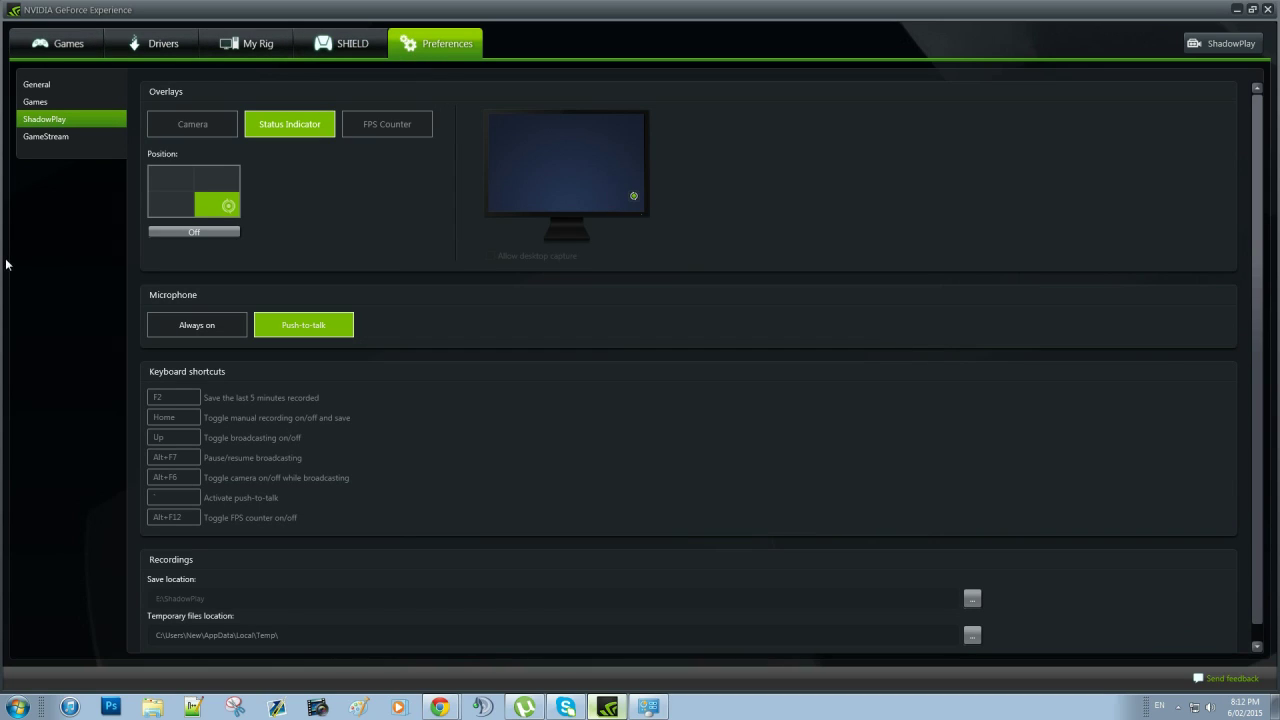
pyautogui.click(52, 85)
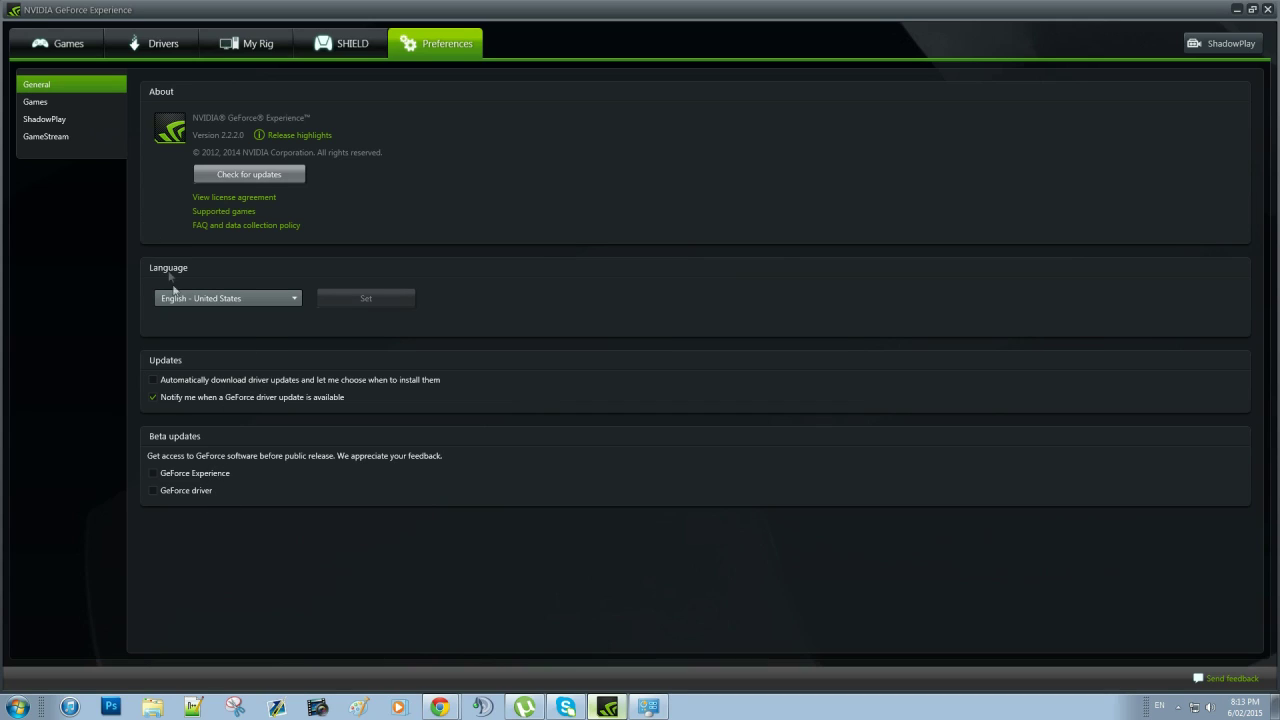
pyautogui.click(47, 105)
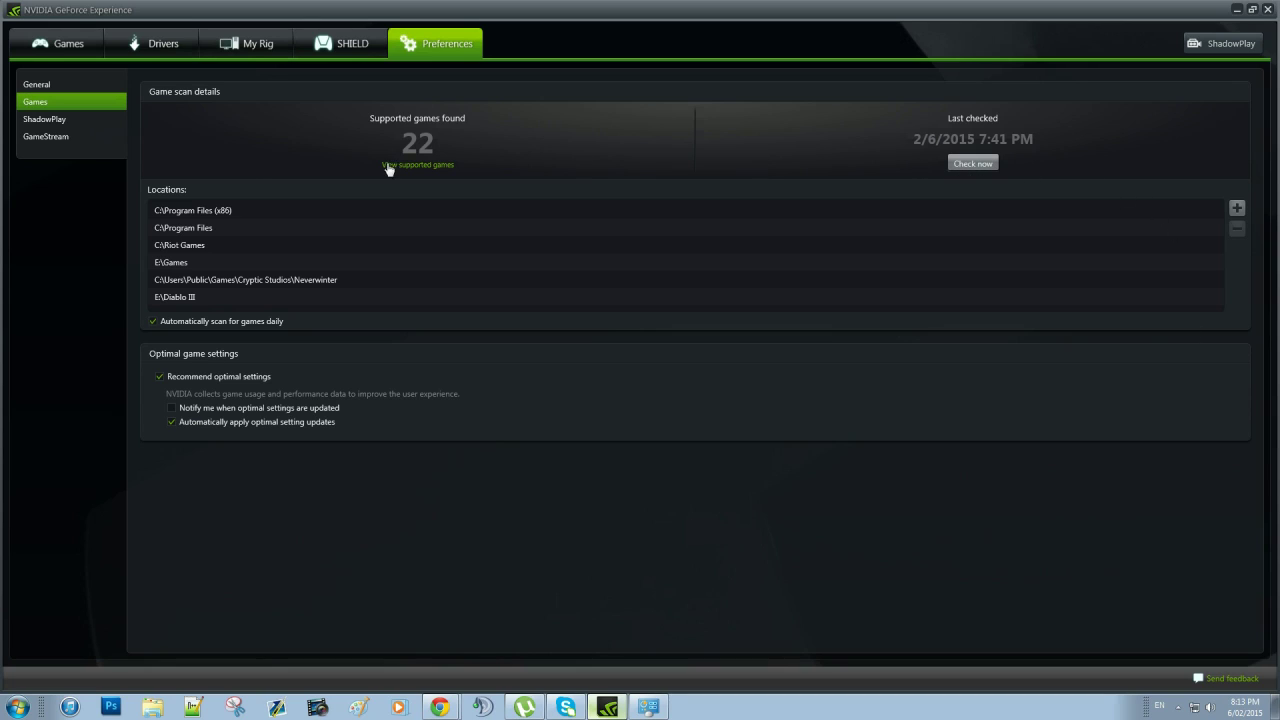
pyautogui.click(66, 47)
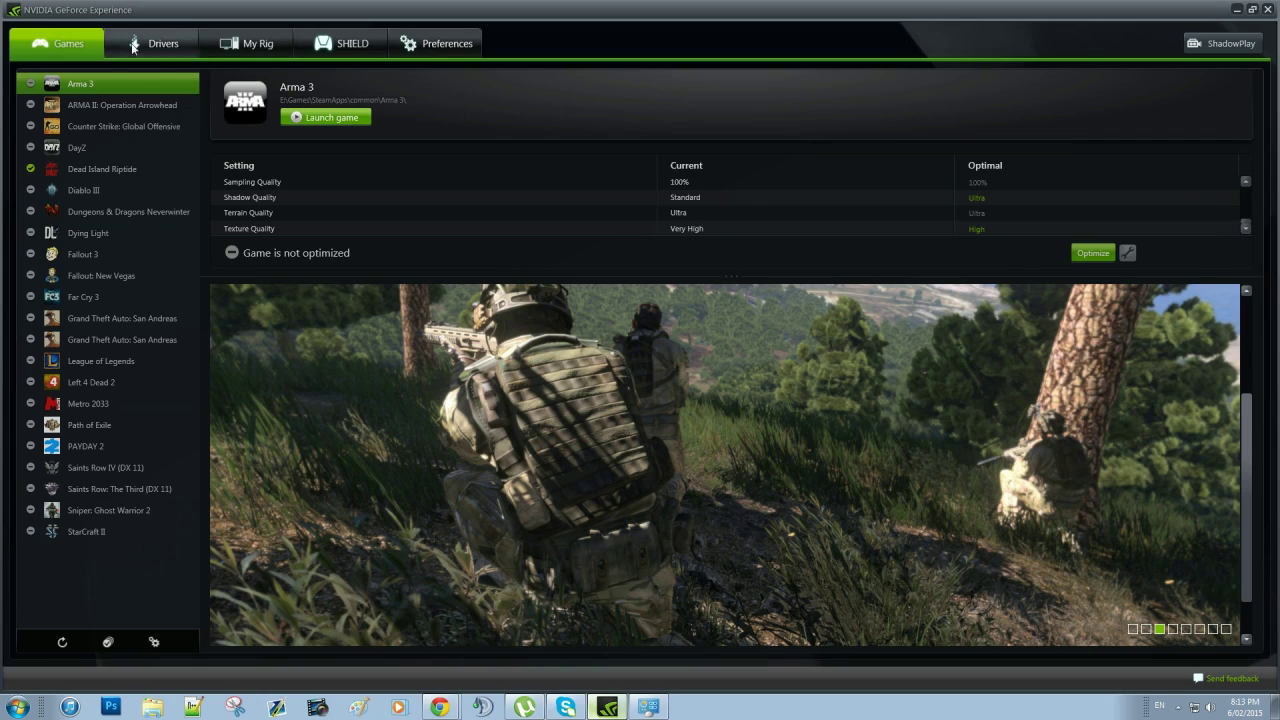
pyautogui.click(435, 43)
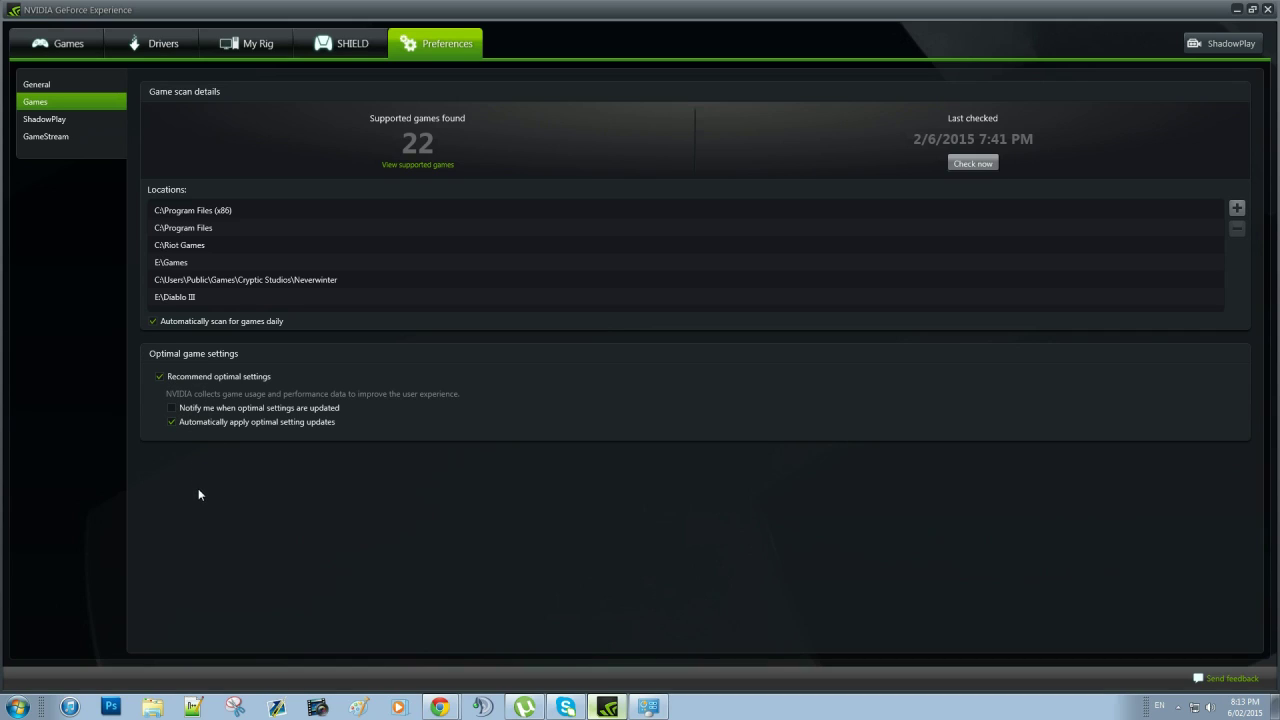
# Examine the ShadowPlay preferences for the camera, status indicator and FPS counter overlays, microphone, keyboard shortcuts and recording locations.
pyautogui.click(66, 119)
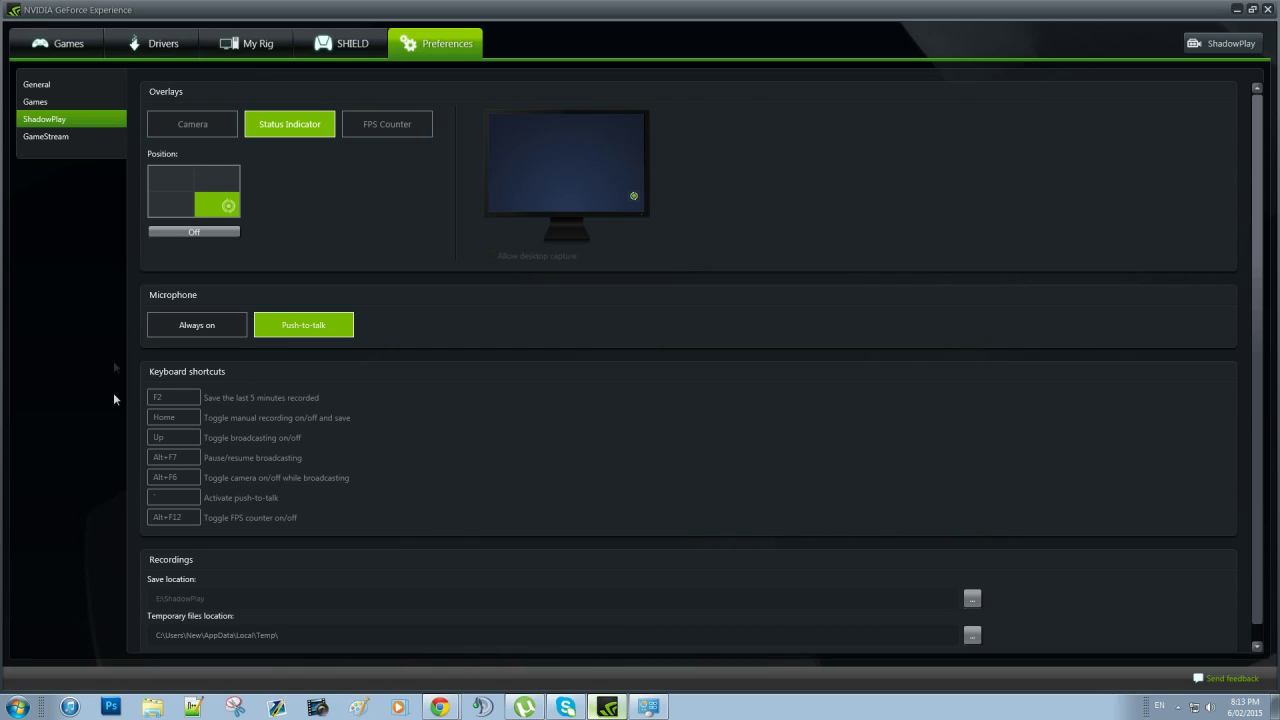
pyautogui.click(213, 123)
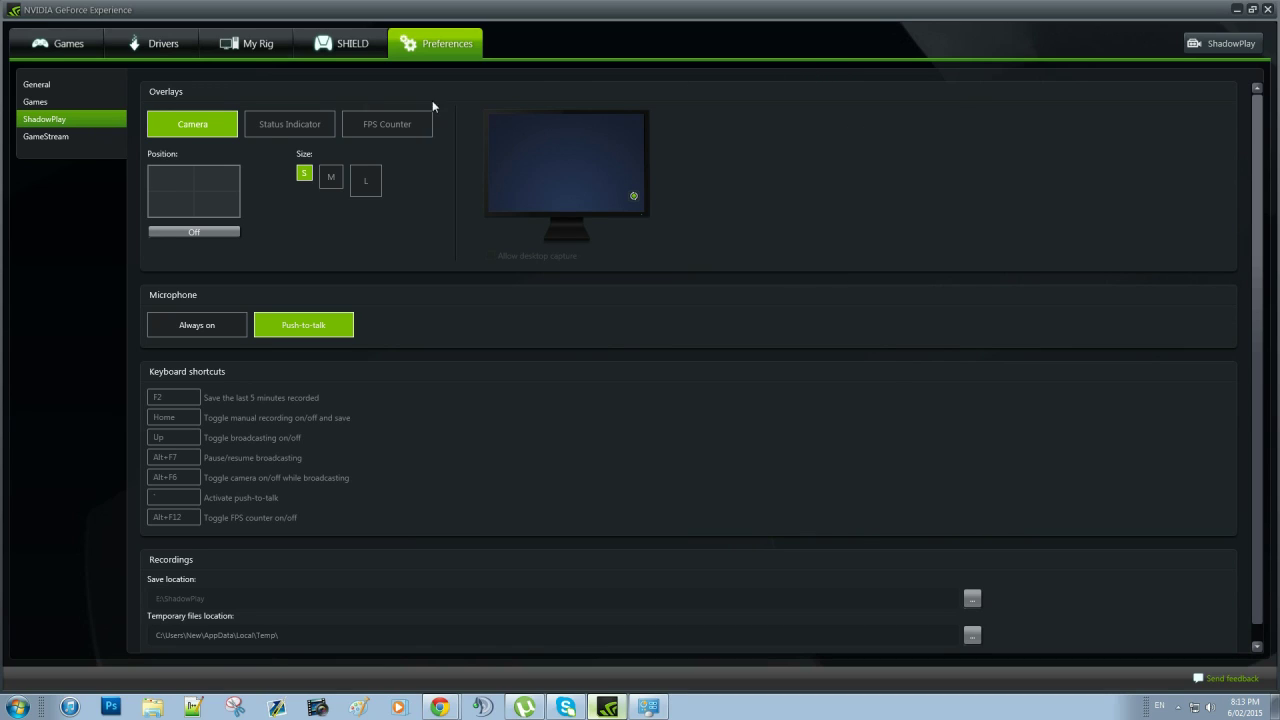
pyautogui.click(290, 129)
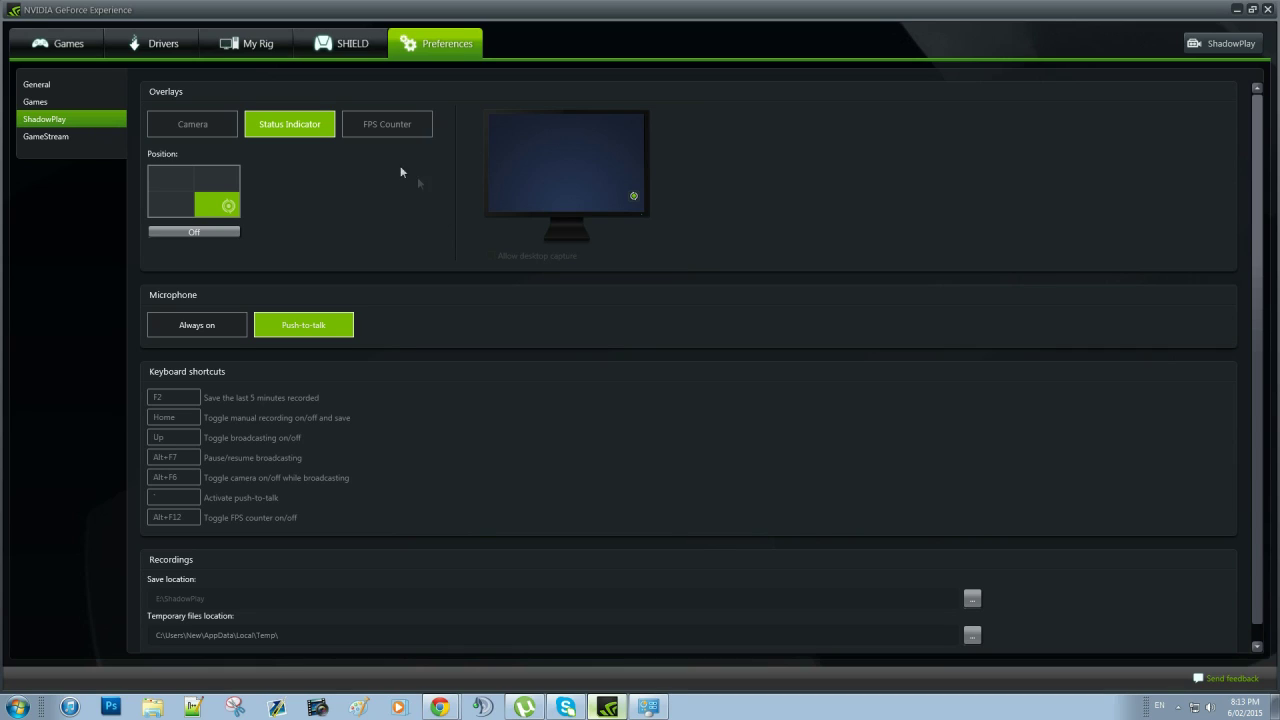
pyautogui.click(380, 128)
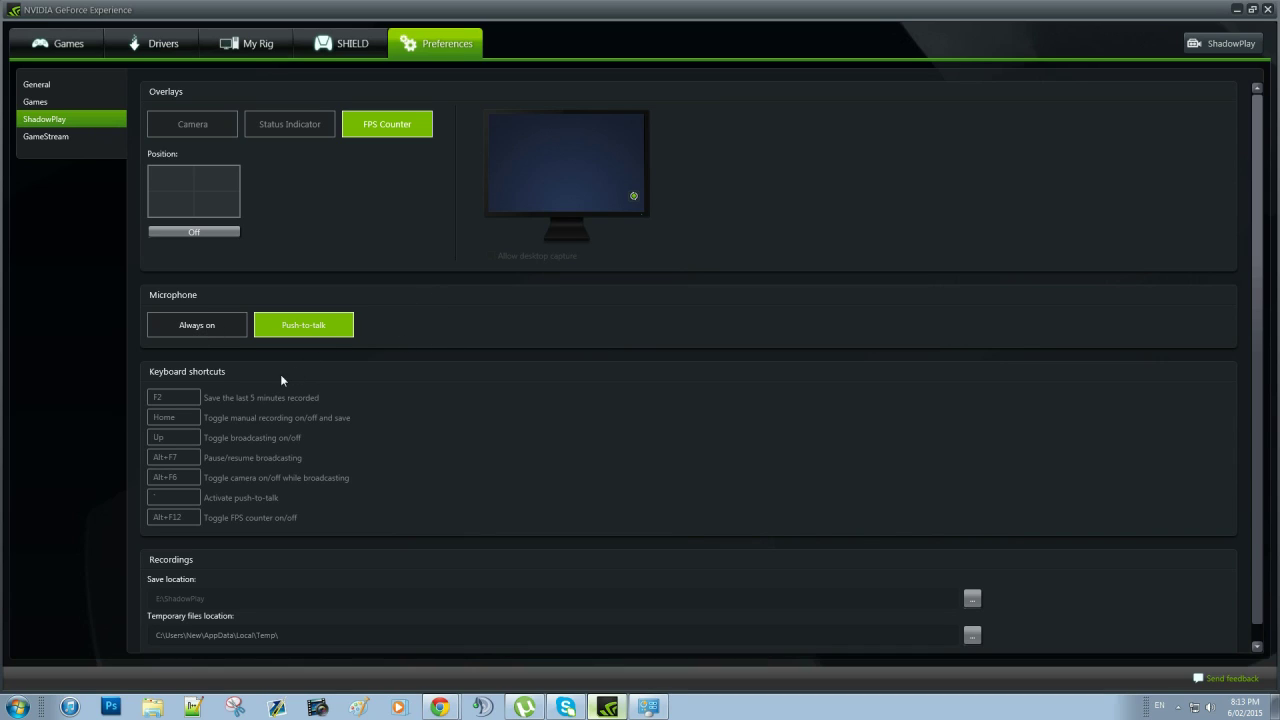
pyautogui.scroll(-1, 270, 380)
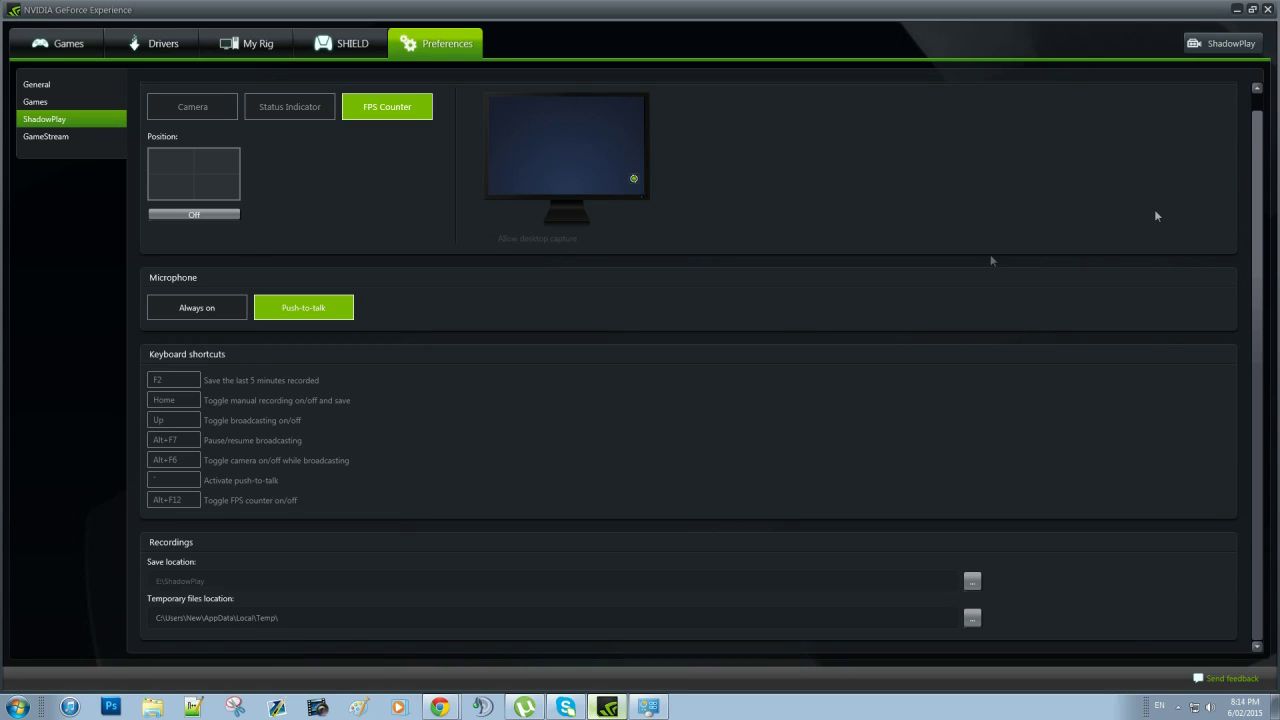
pyautogui.moveTo(1253, 117); pyautogui.dragTo(1250, 98)
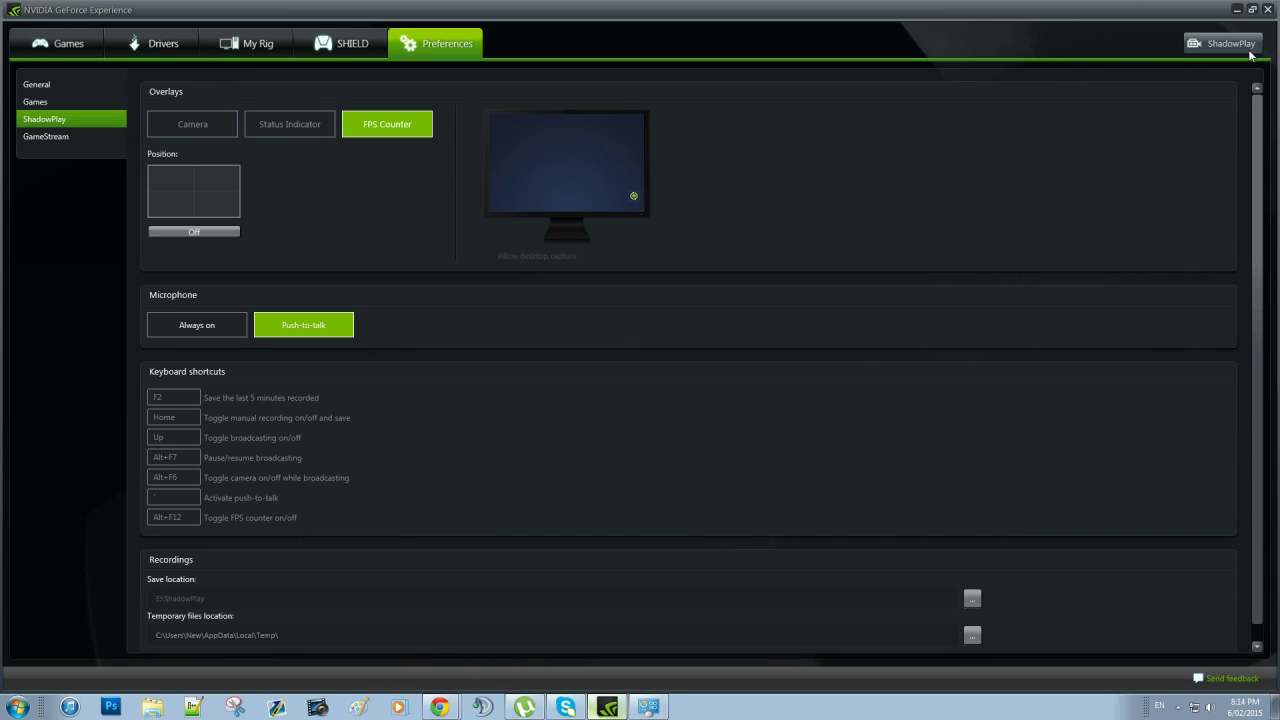
# Open the ShadowPlay recorder window and set its recording mode to Shadow & Manual.
pyautogui.click(155, 43)
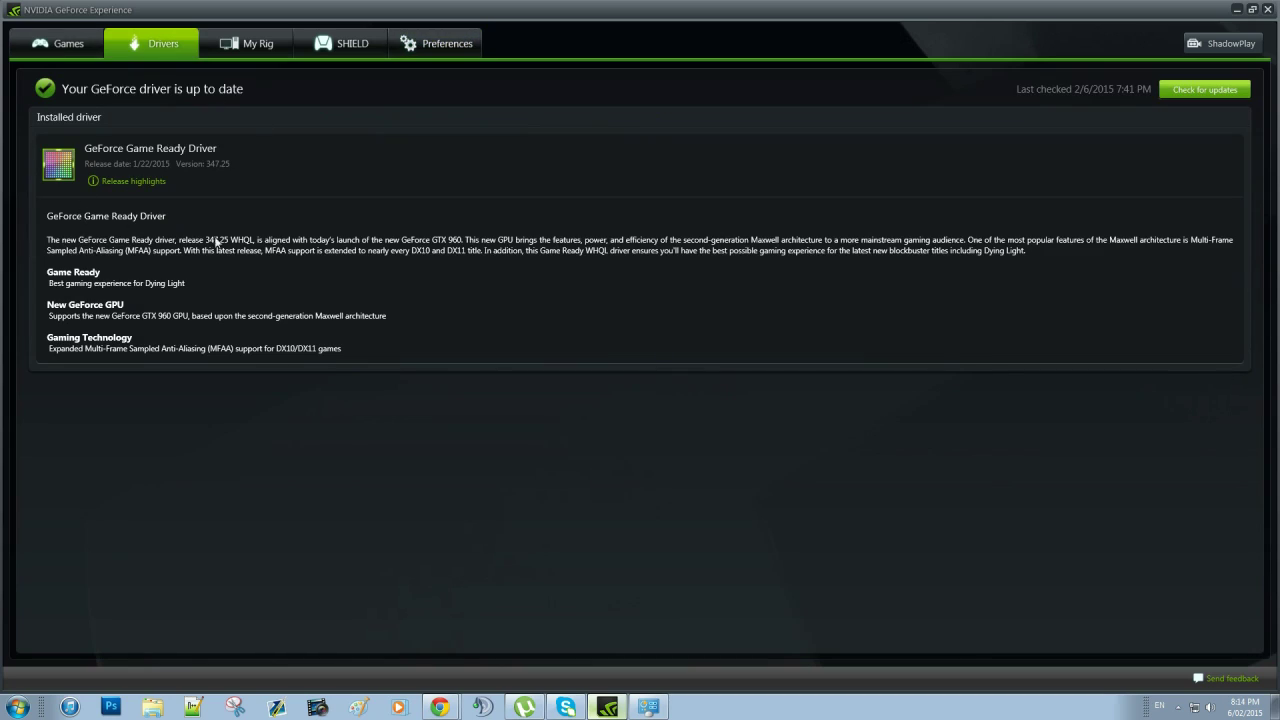
pyautogui.click(1228, 46)
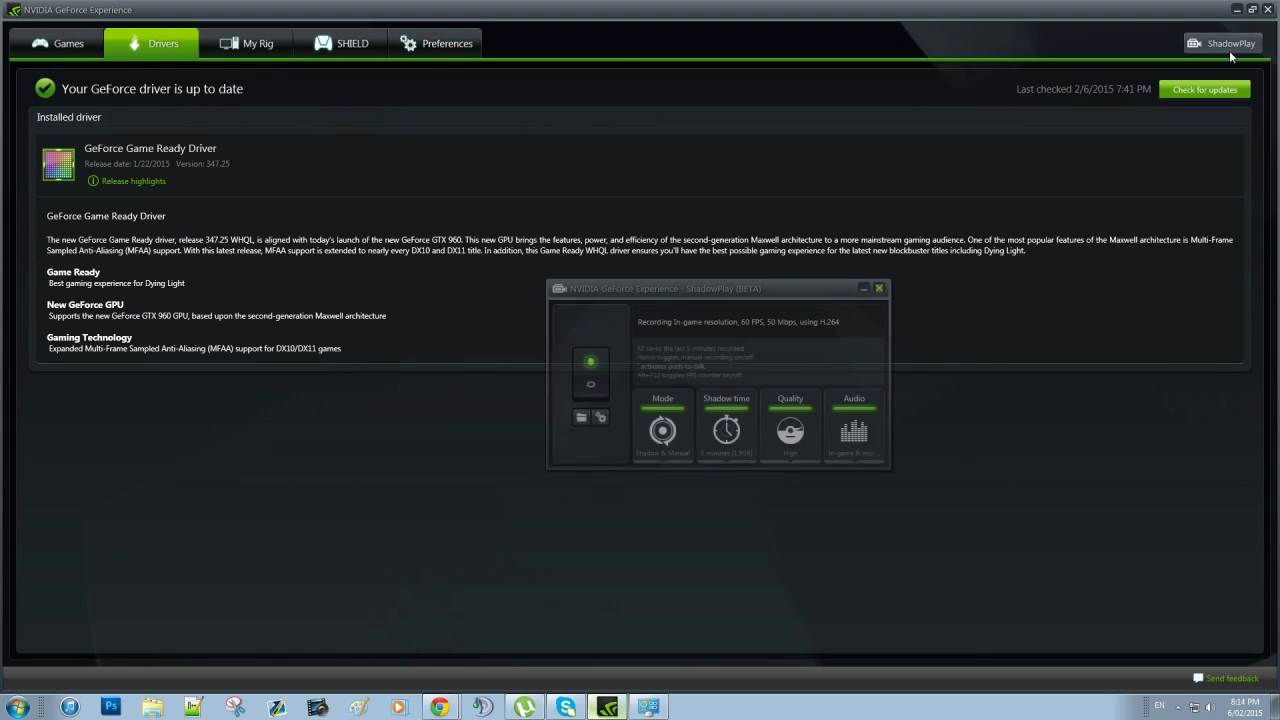
pyautogui.click(600, 376)
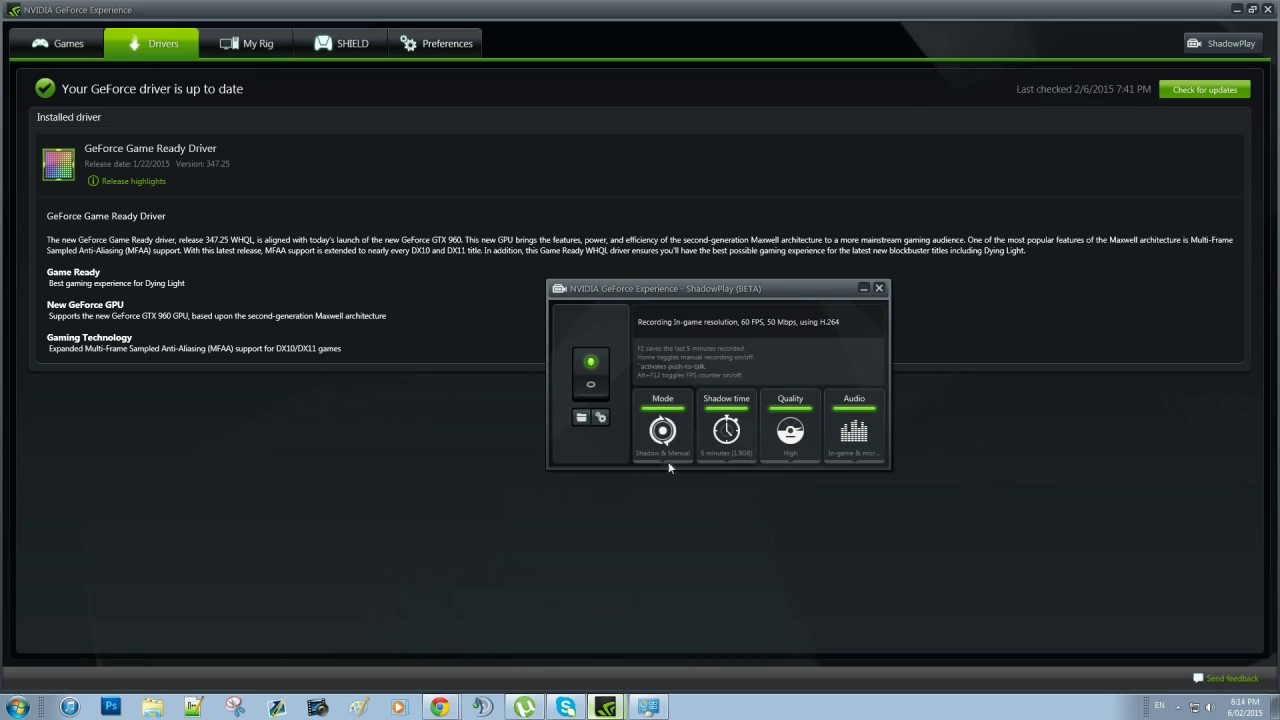
pyautogui.click(672, 428)
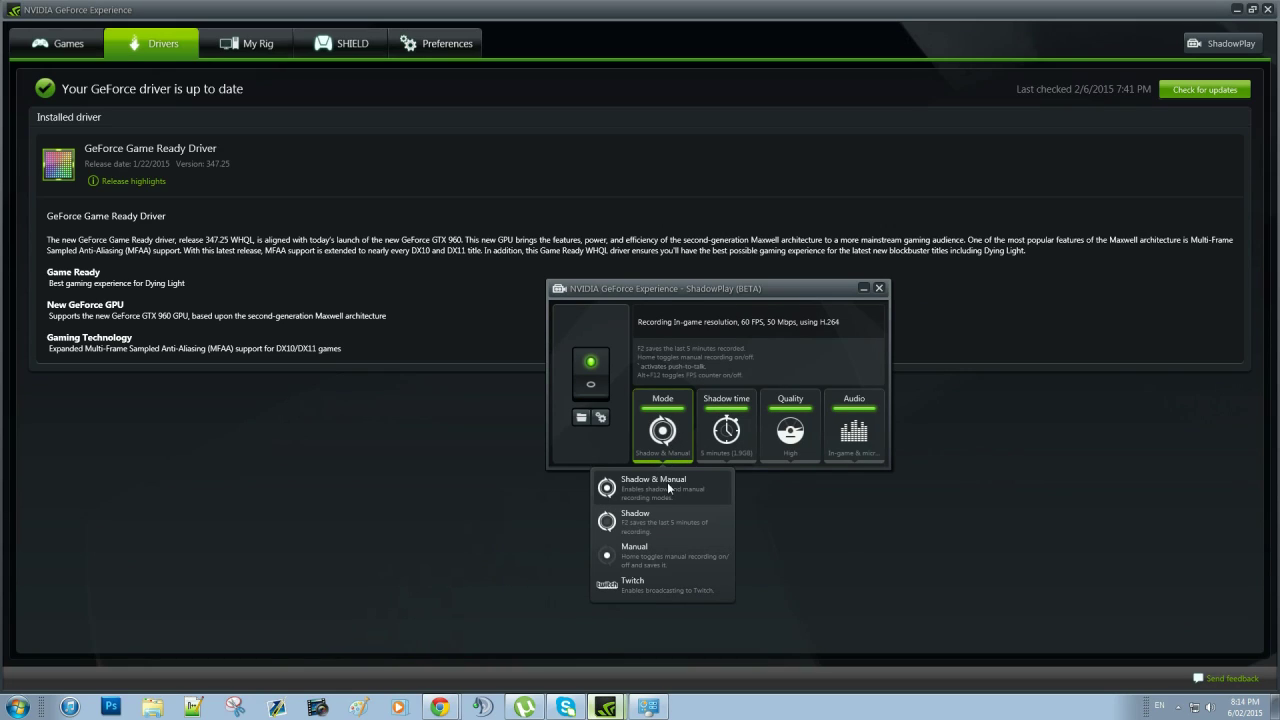
pyautogui.click(670, 490)
# Set the recording quality to High and view the shadow time and audio source options.
pyautogui.click(724, 432)
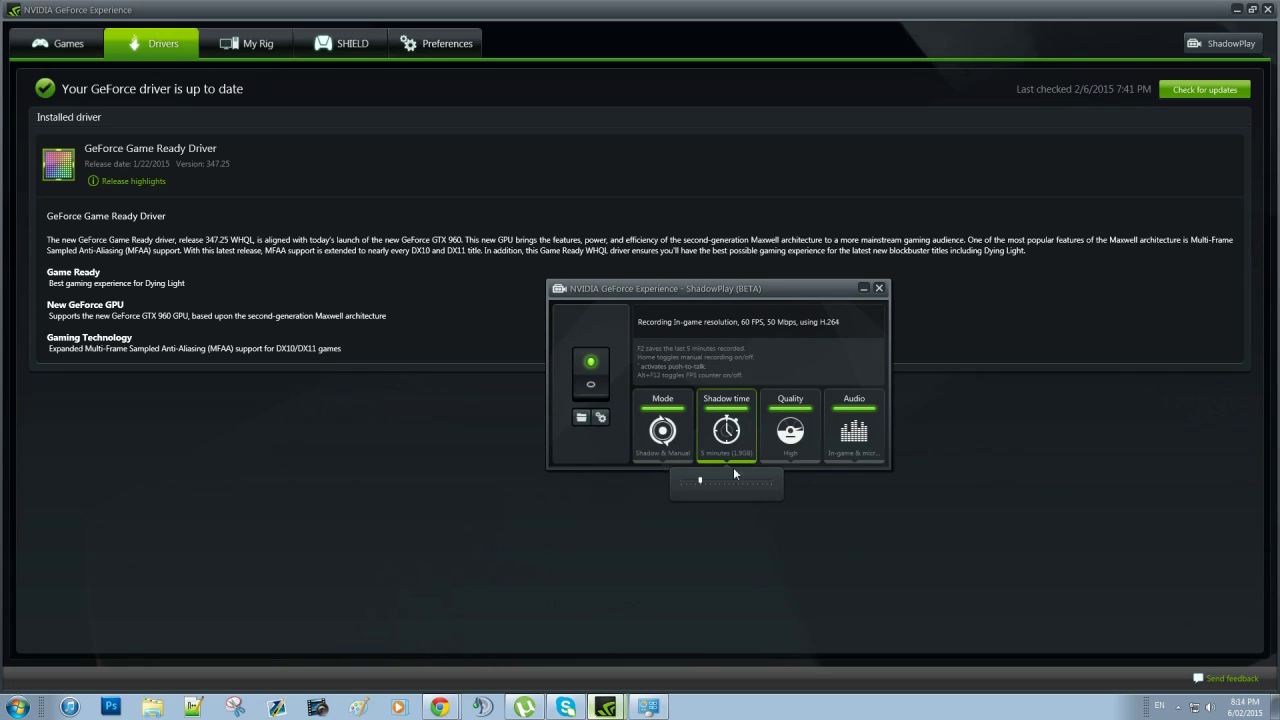
pyautogui.click(790, 425)
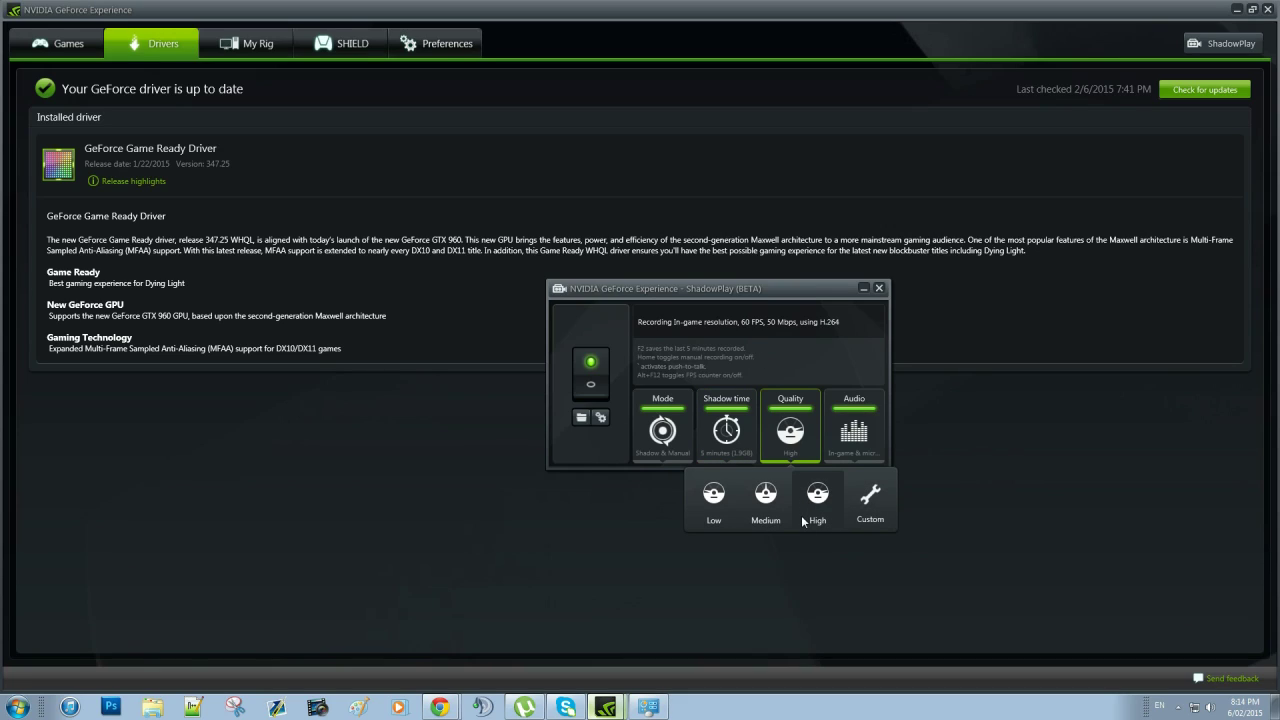
pyautogui.click(808, 500)
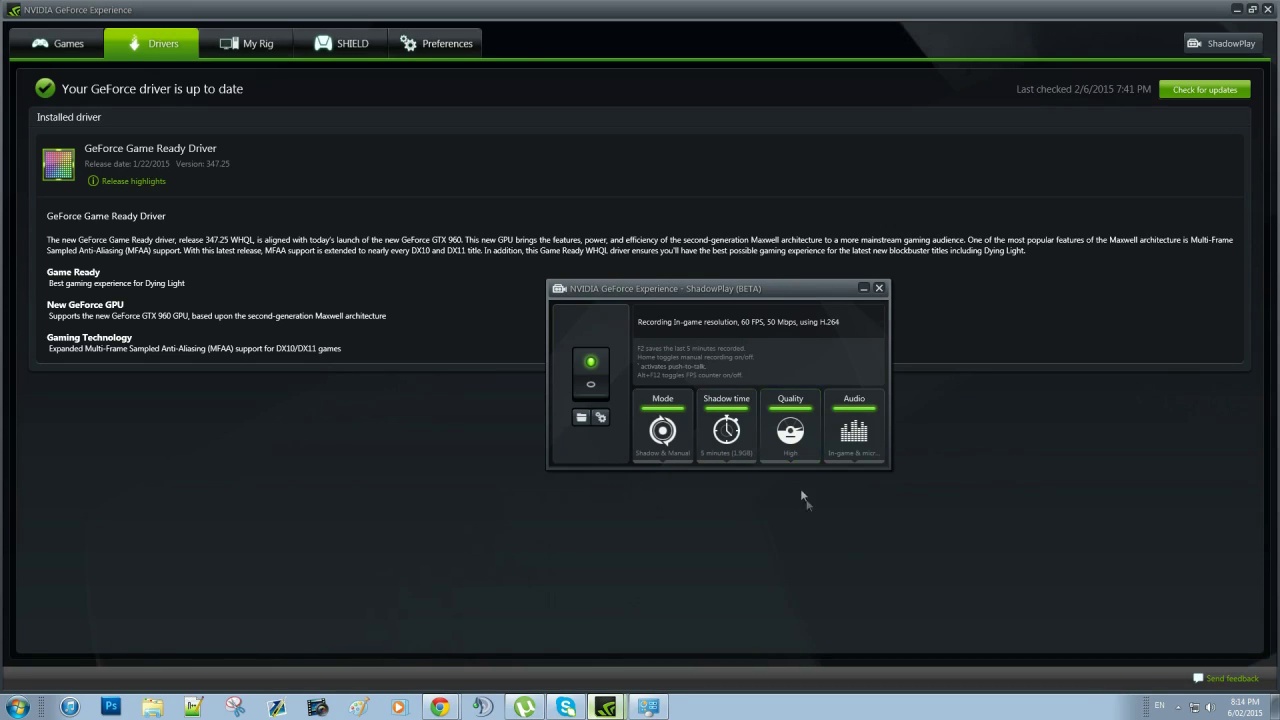
pyautogui.click(804, 445)
pyautogui.click(857, 428)
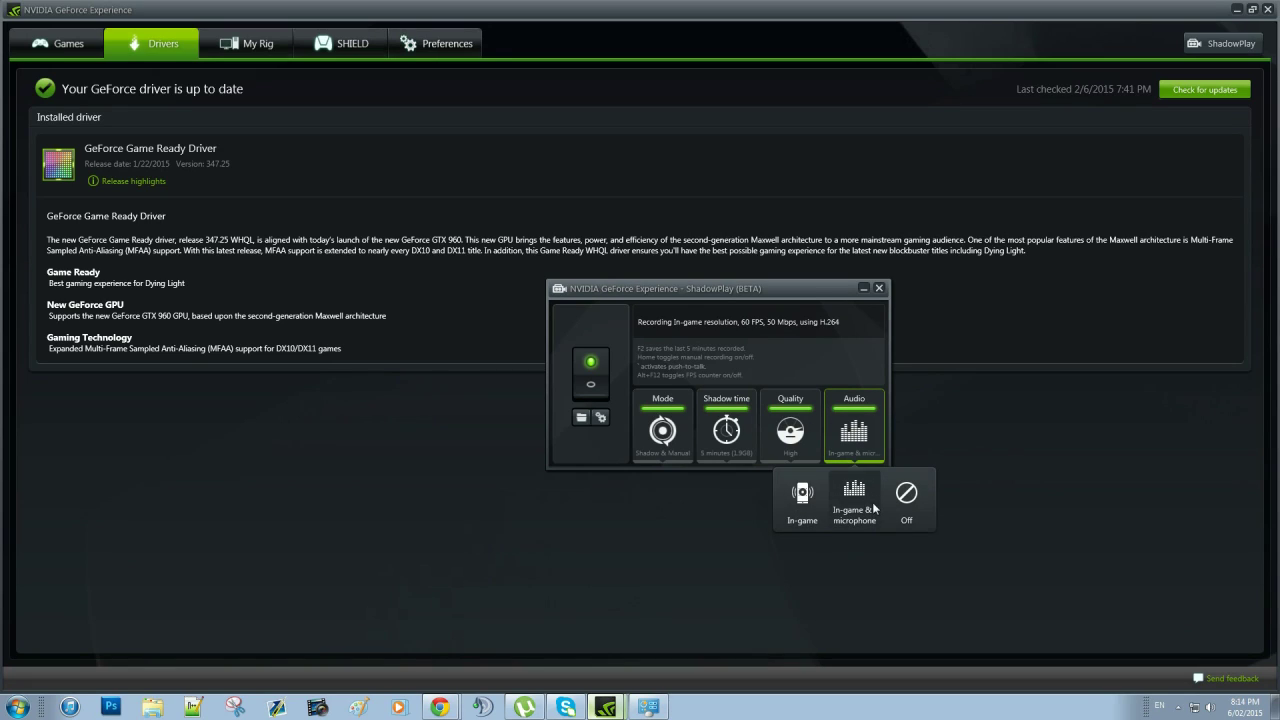
# Show the ShadowPlay preferences from the recorder, and minimize both the main window and the recorder window.
pyautogui.click(601, 418)
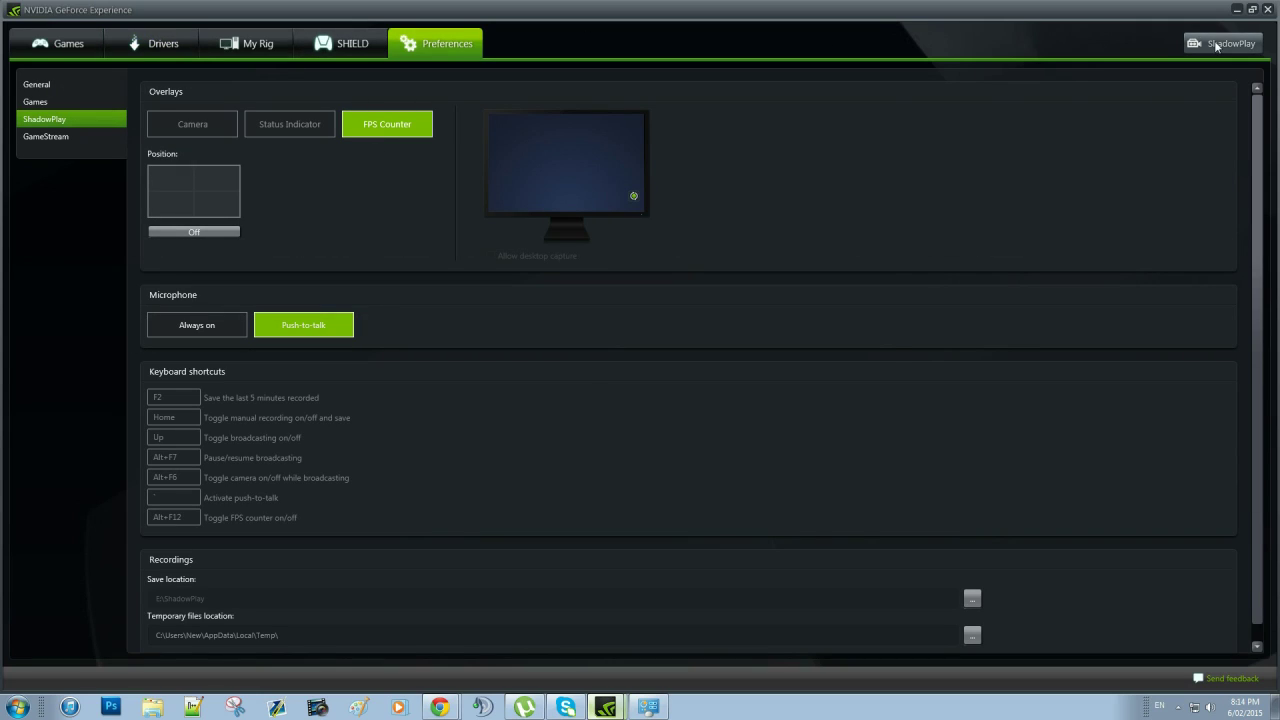
pyautogui.click(1205, 43)
pyautogui.click(1237, 10)
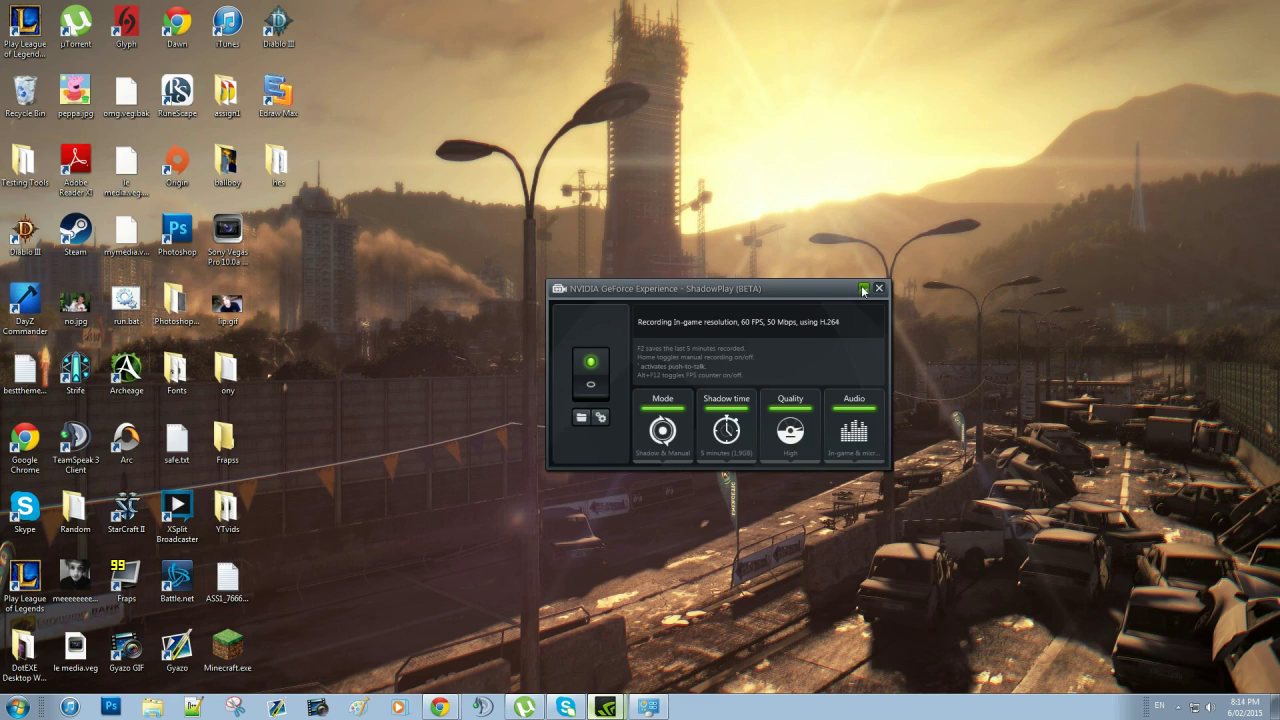
pyautogui.click(863, 288)
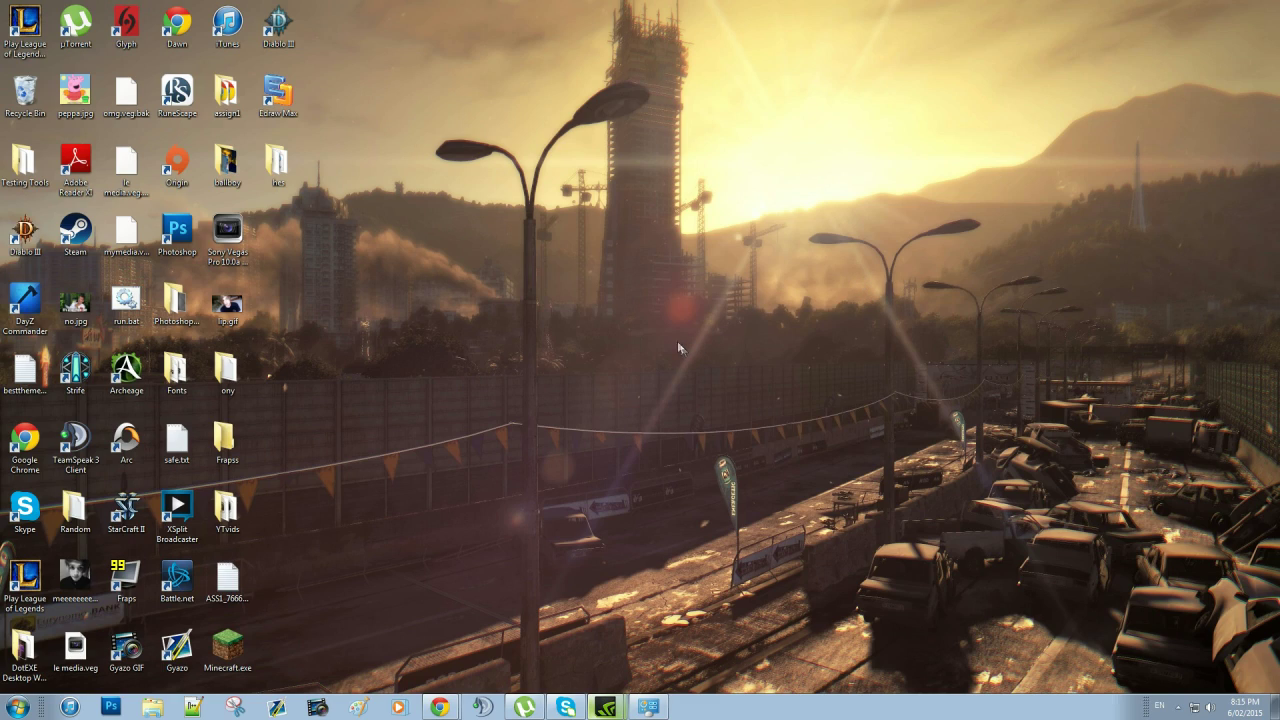